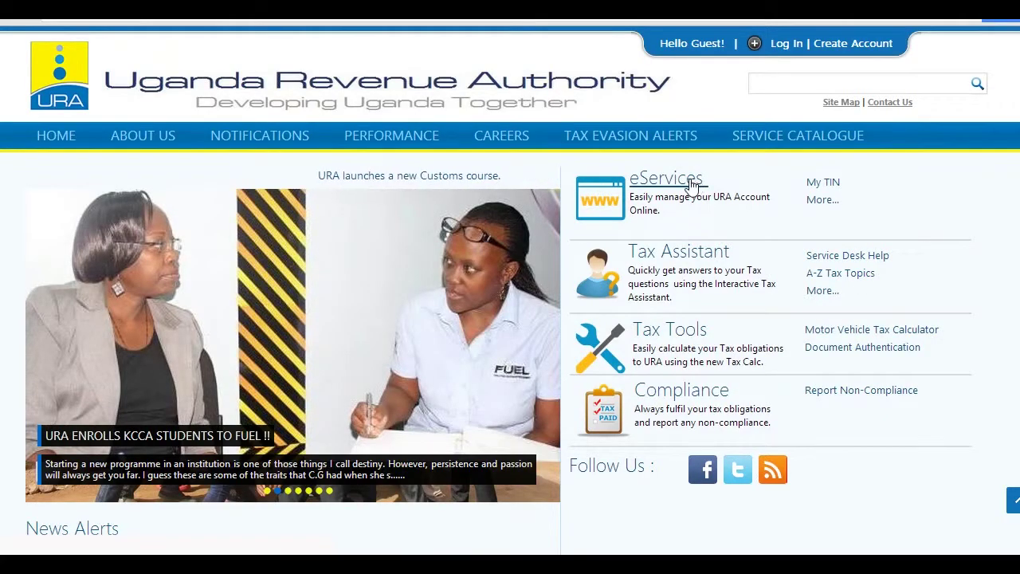
Go to eServices, start a new Payment Registration and scroll through the blank form.
left_click(691, 184)
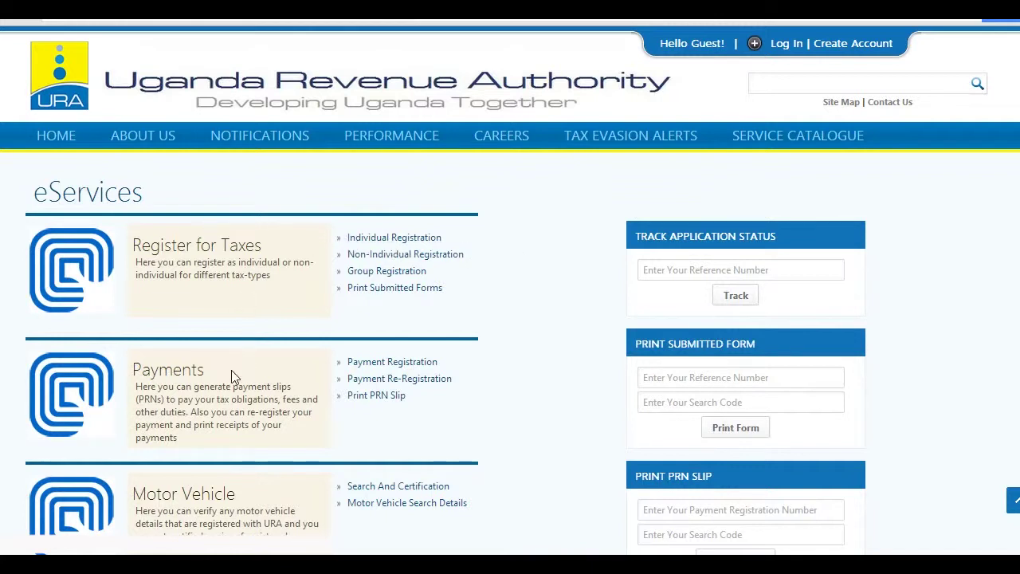
left_click_drag(206, 370, 134, 373)
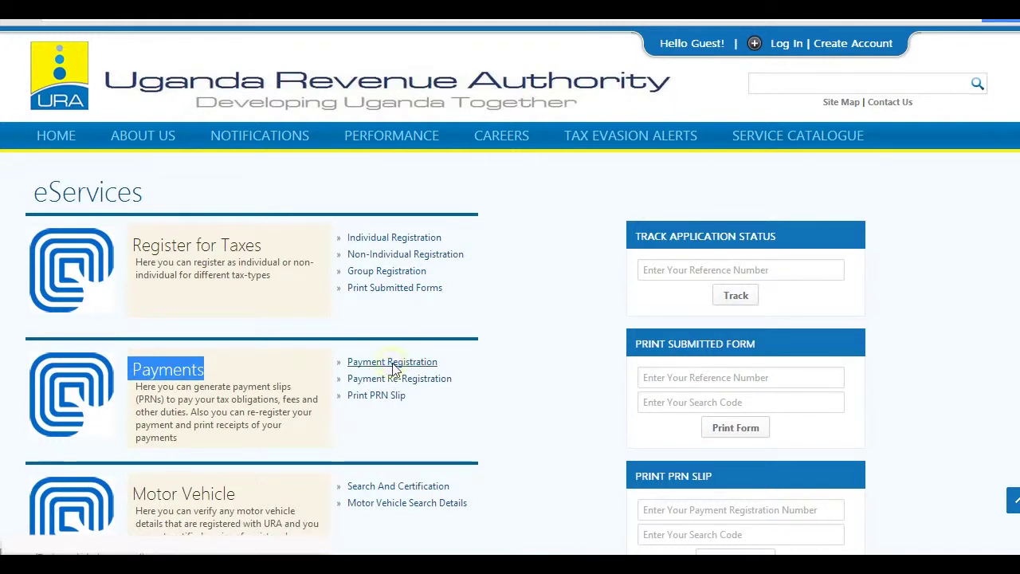
left_click(393, 361)
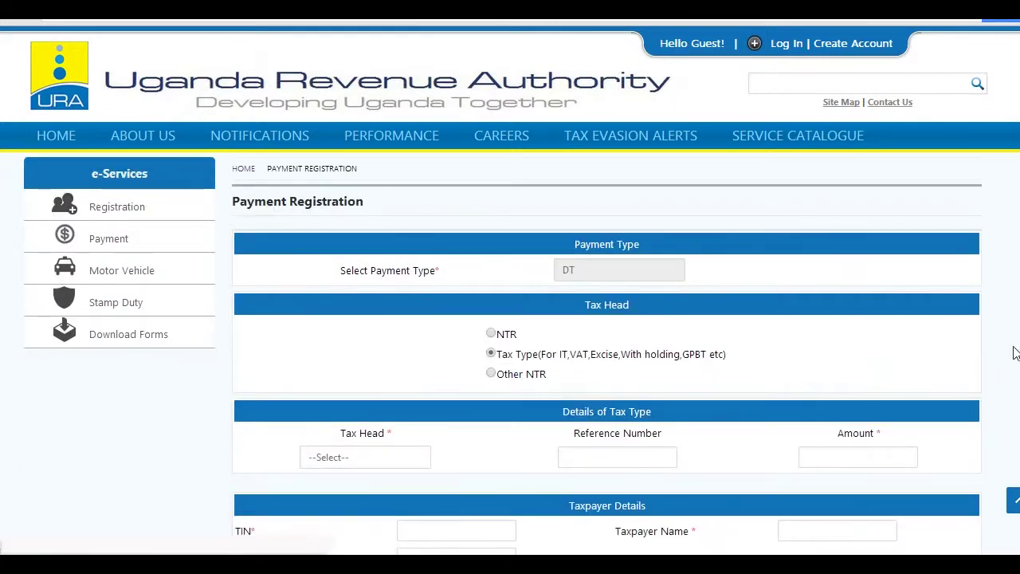
scroll(1011, 333, "down", 1)
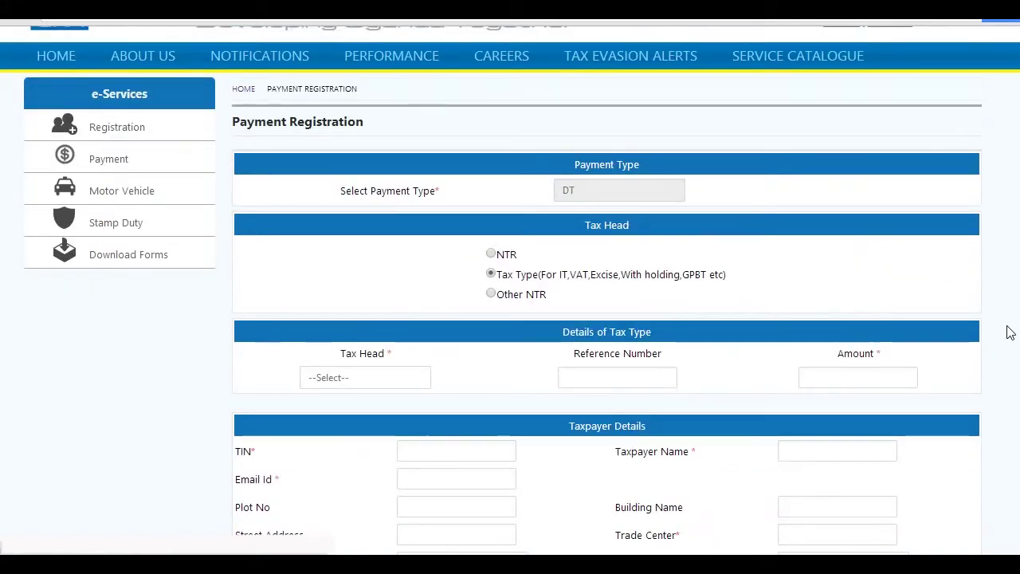
scroll(1011, 333, "down", 1)
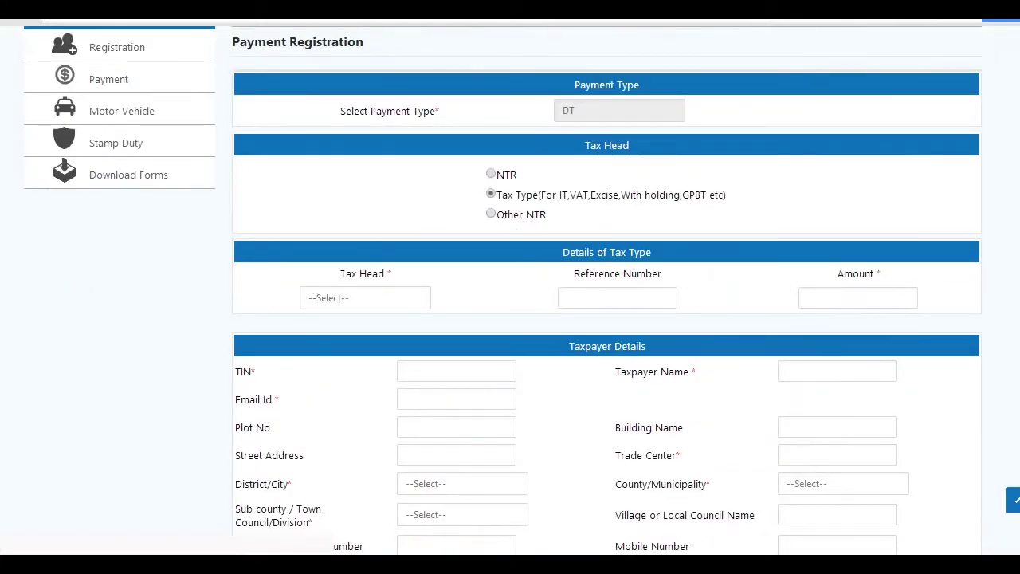
Choose Income Tax as the tax head and enter an amount of 3000000.
left_click_drag(339, 274, 384, 274)
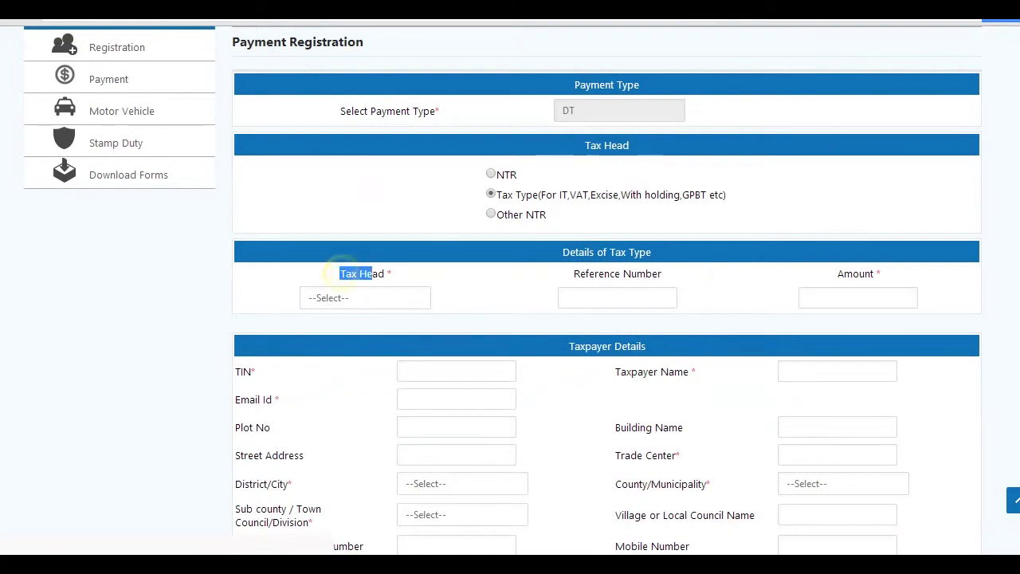
left_click(383, 300)
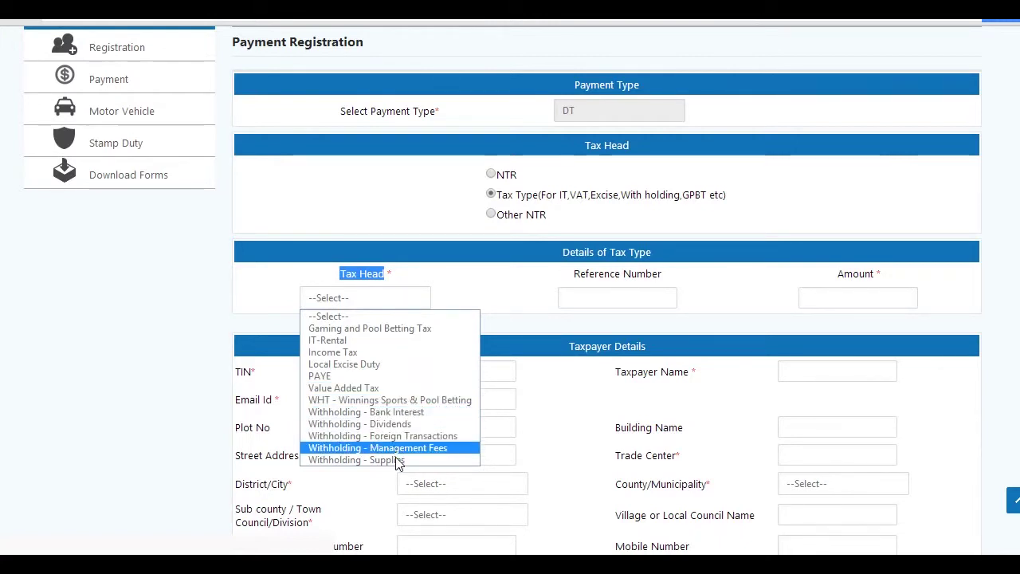
left_click(361, 353)
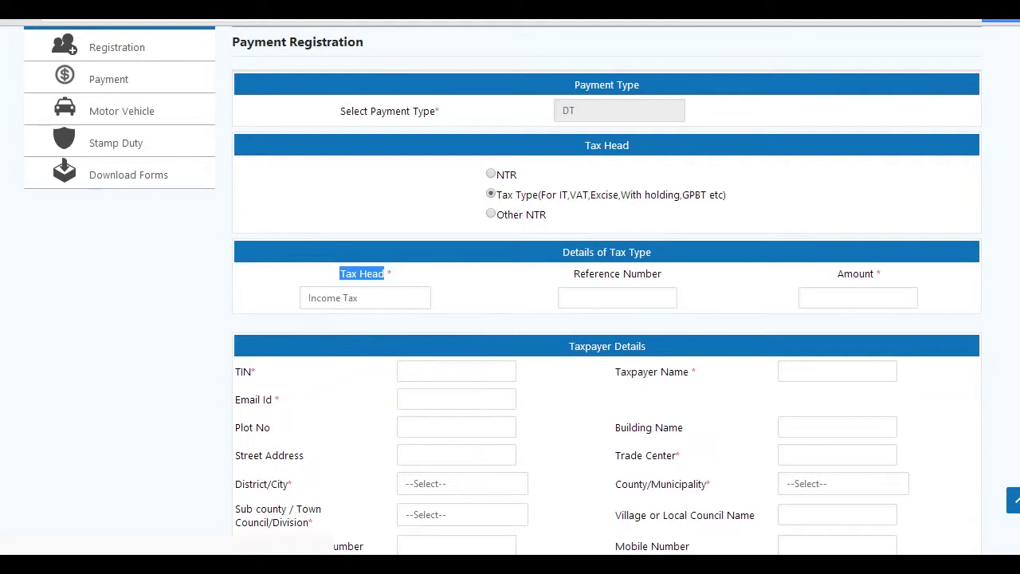
left_click(591, 297)
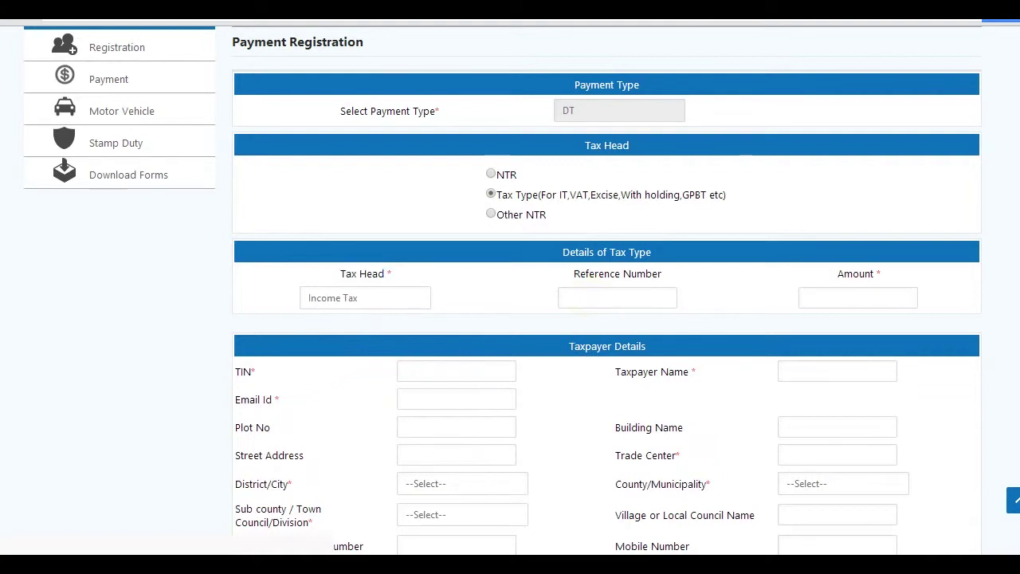
left_click(805, 297)
type("3000000")
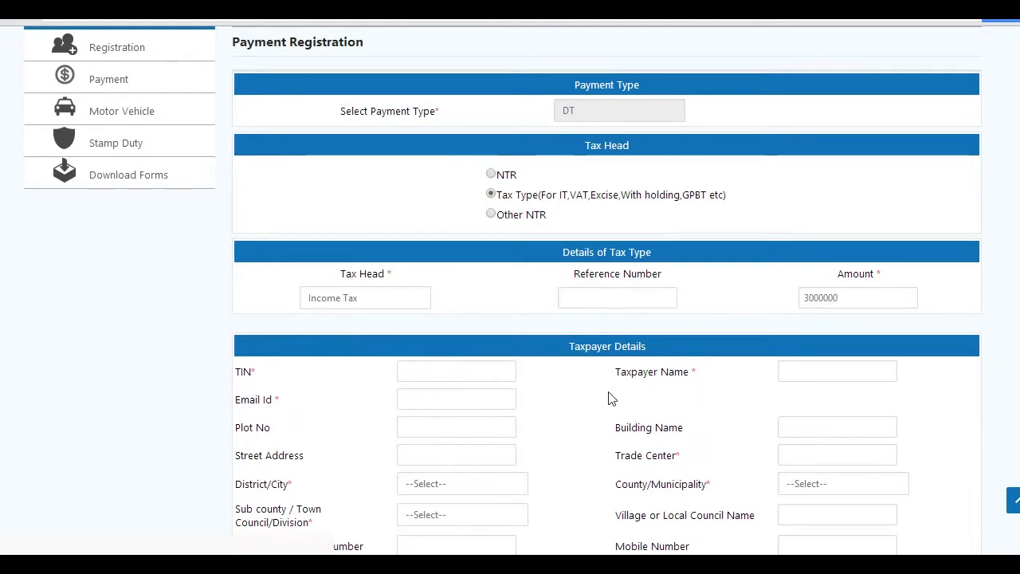
left_click(462, 371)
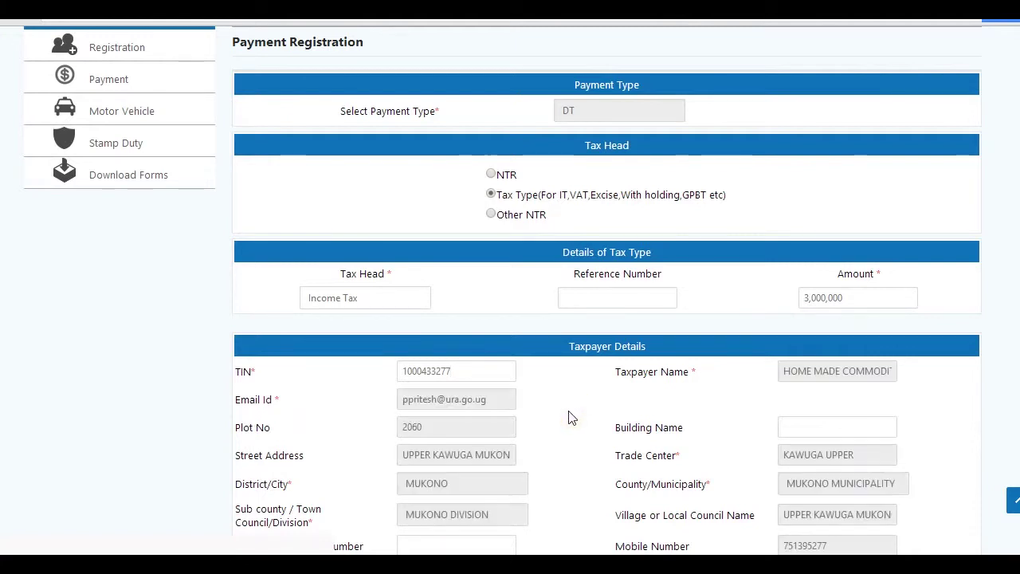
Enter the taxpayer identification number, then bring up the Bank Details payment mode options.
scroll(594, 413, "down", 1)
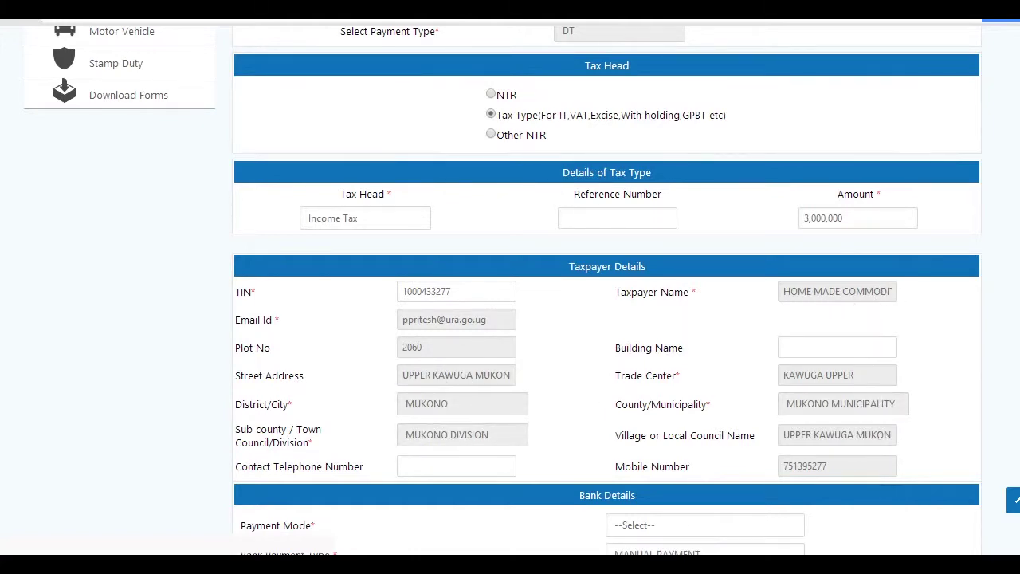
scroll(945, 283, "down", 3)
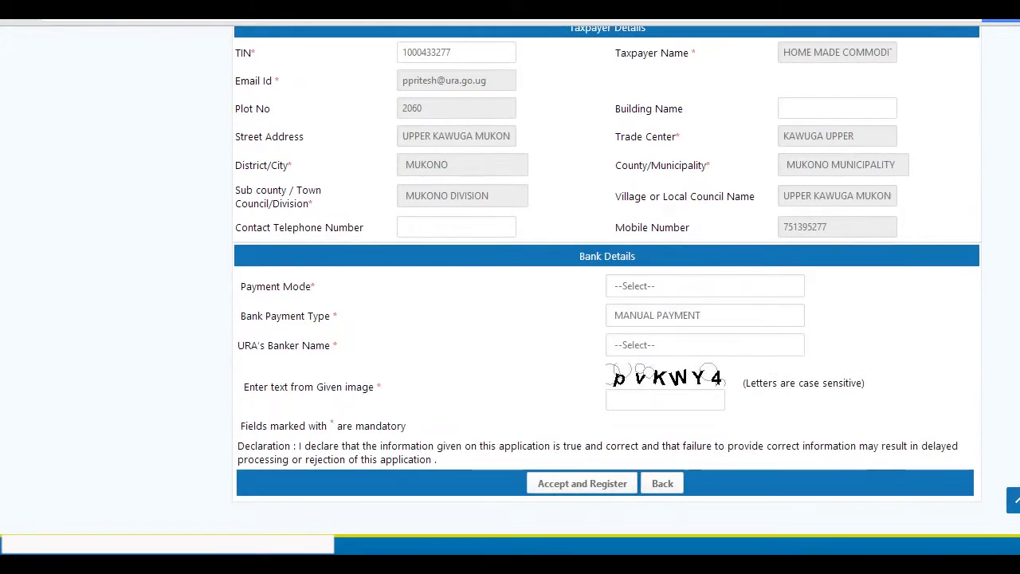
left_click(669, 287)
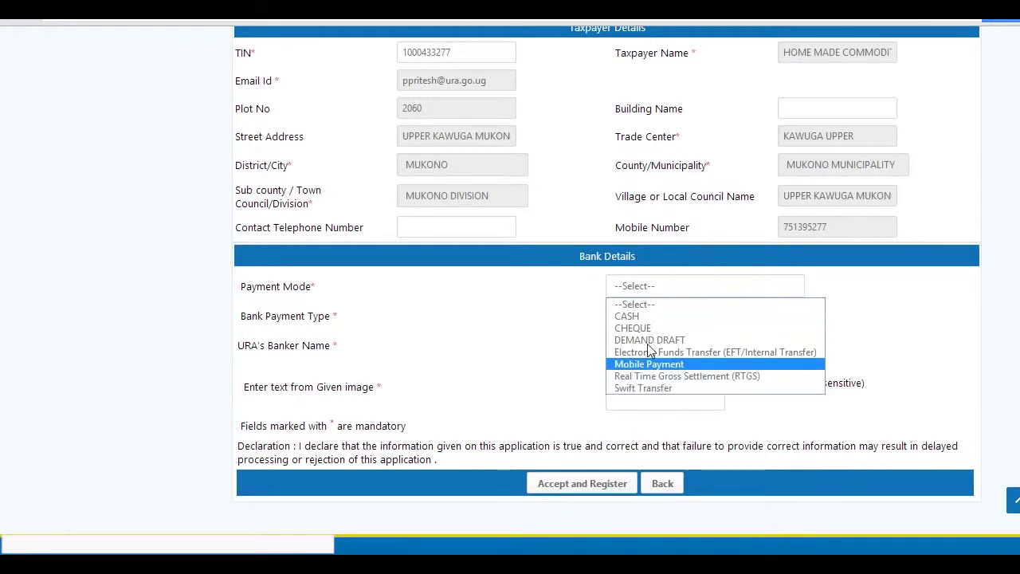
Pay by CASH through Centenary Bank, fill in the verification text and submit.
left_click(635, 318)
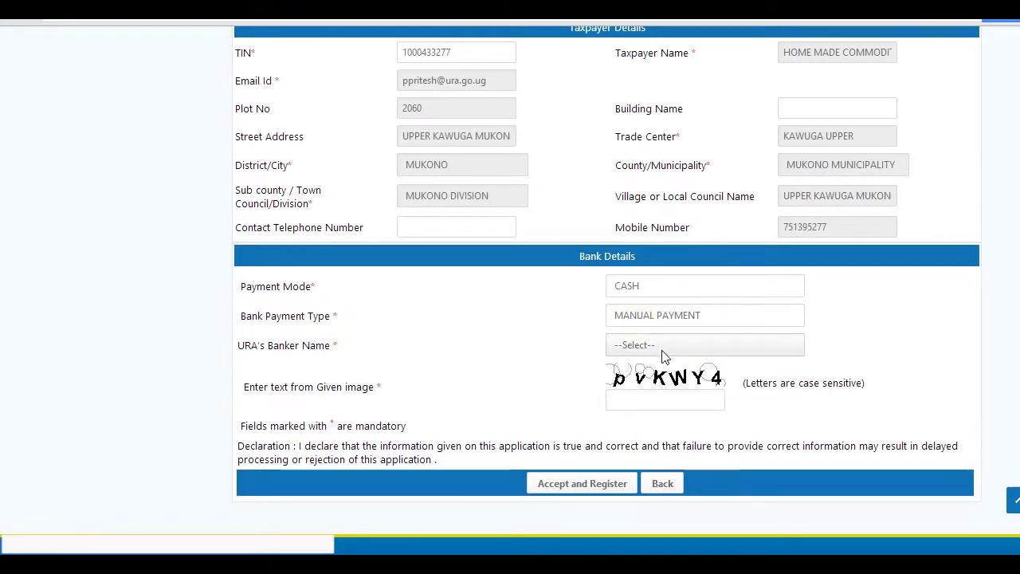
left_click(676, 349)
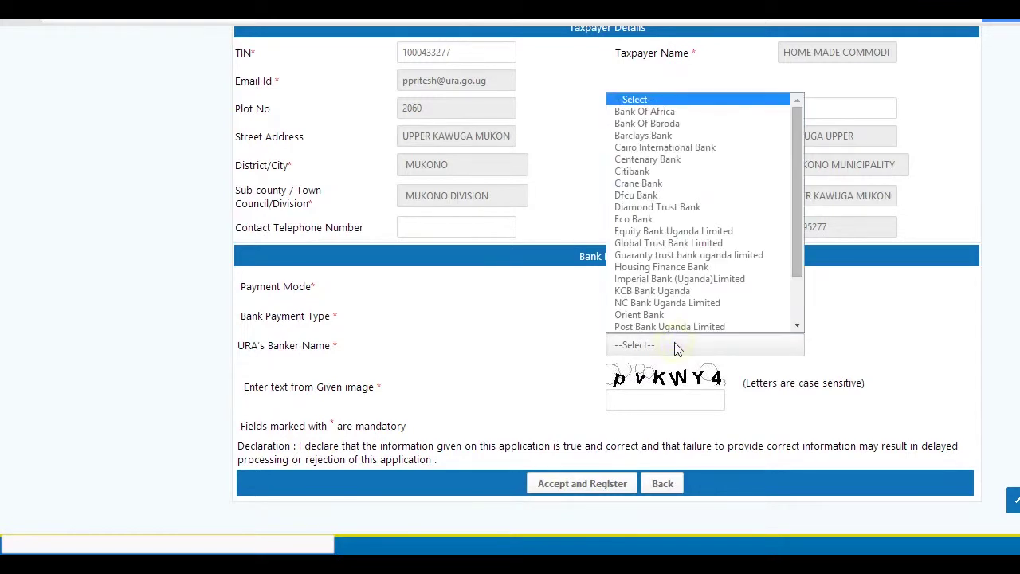
left_click(661, 162)
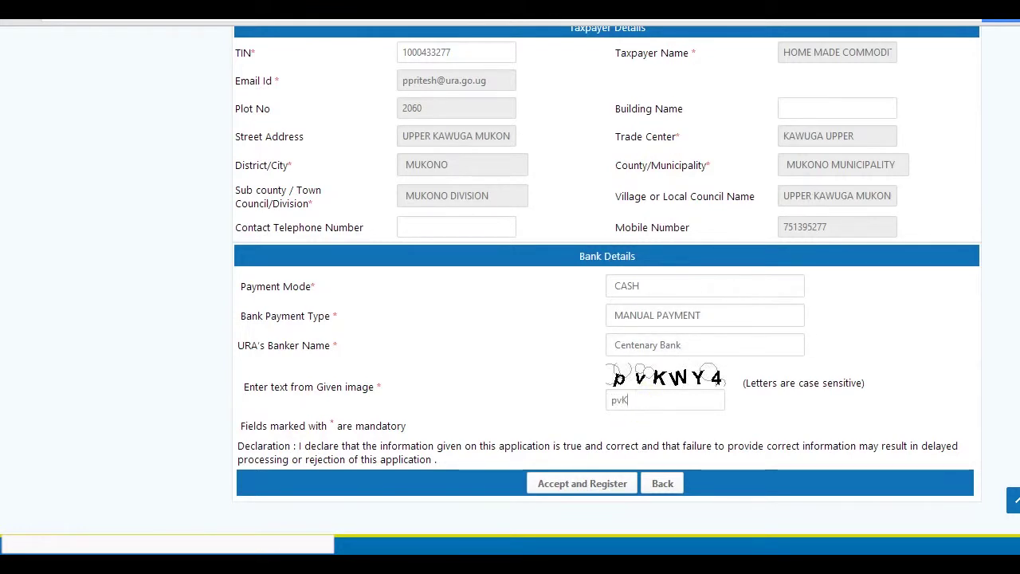
type("4")
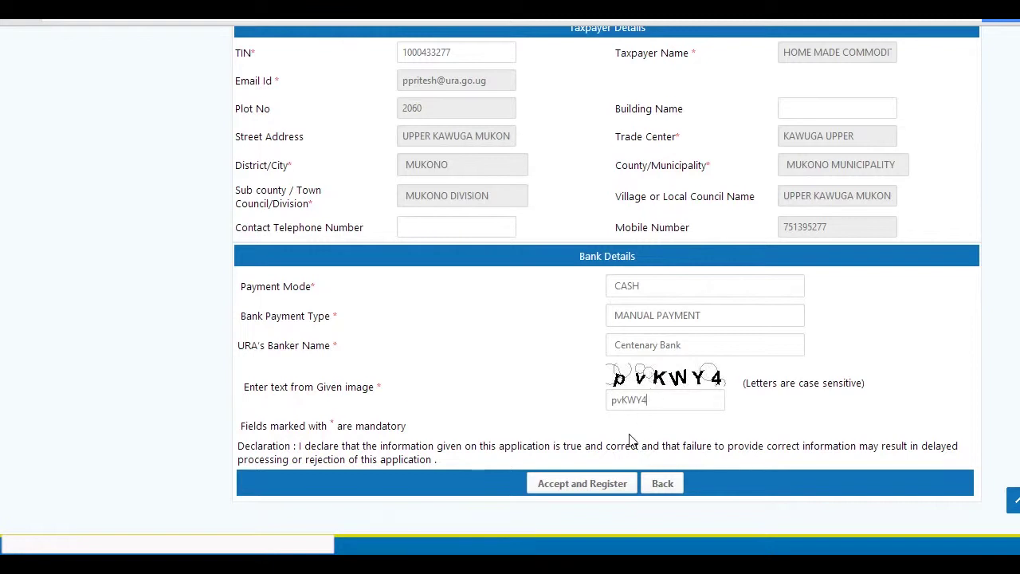
left_click(598, 486)
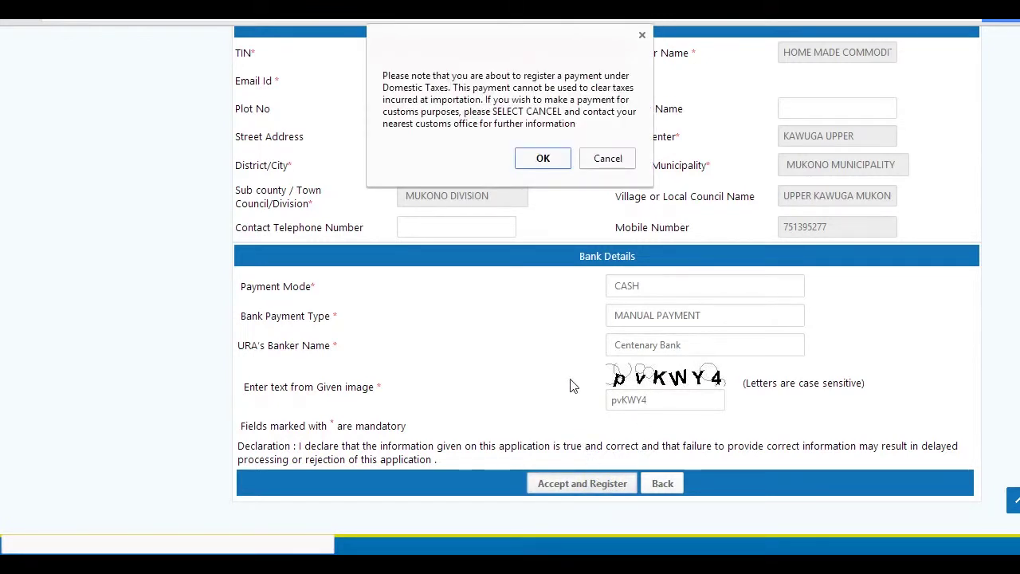
Confirm the Domestic Taxes notice and scroll the generated slip down to Print.
left_click(542, 160)
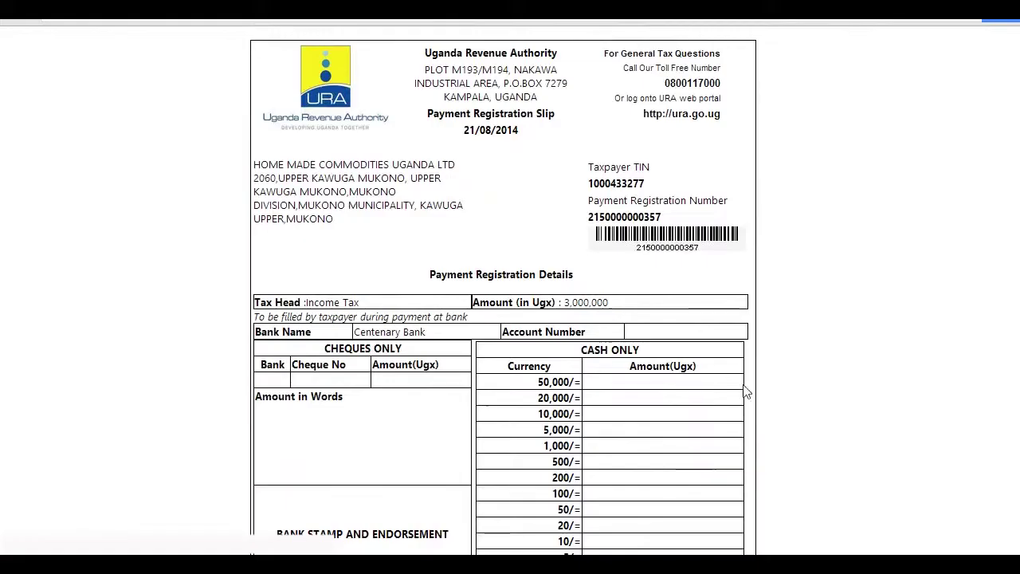
scroll(777, 364, "down", 5)
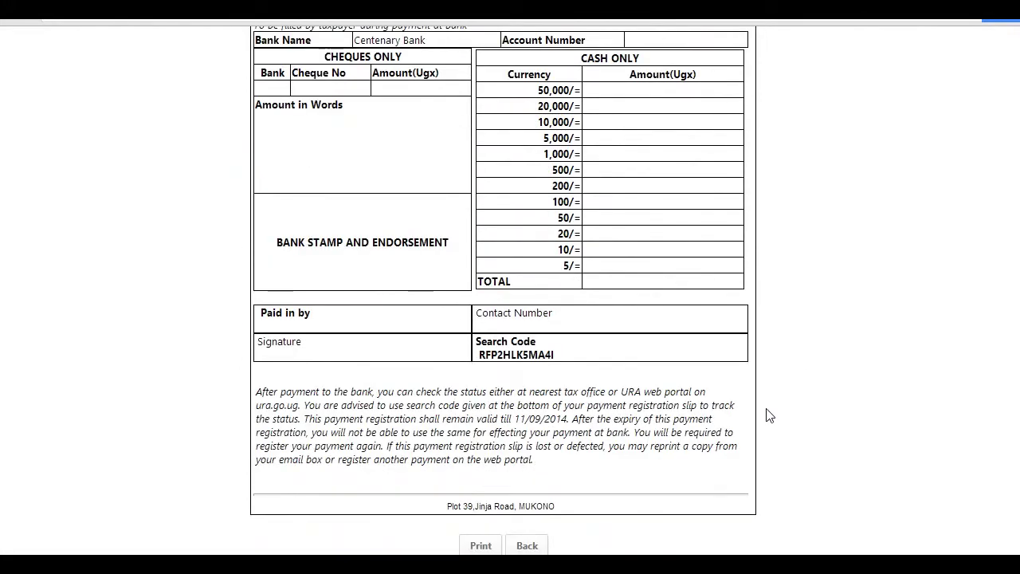